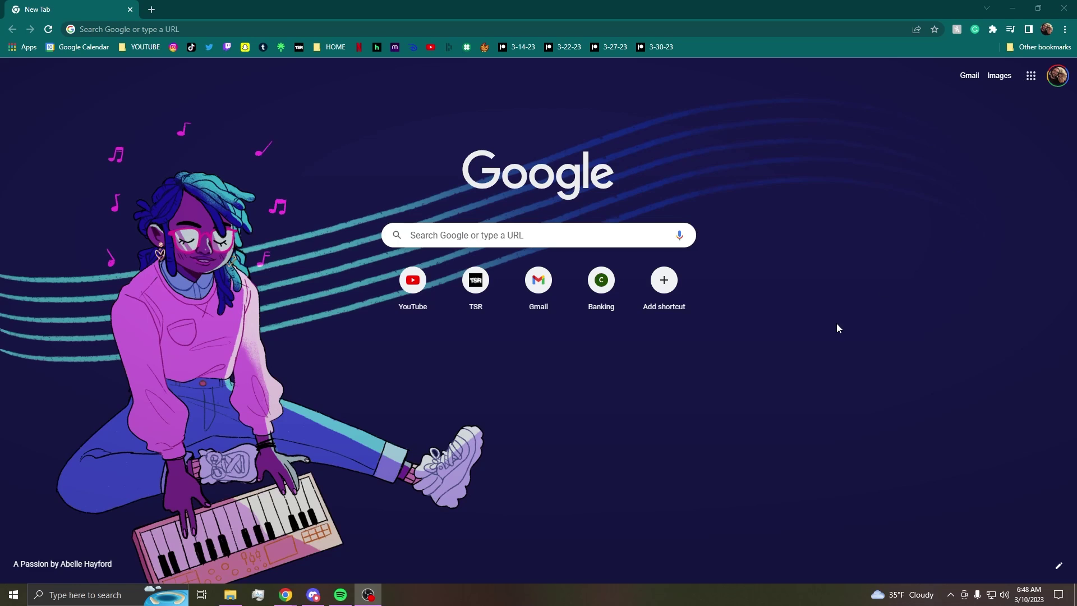
- Search Google for "reshade" and open the official reshade.me website from the results
click(118, 29)
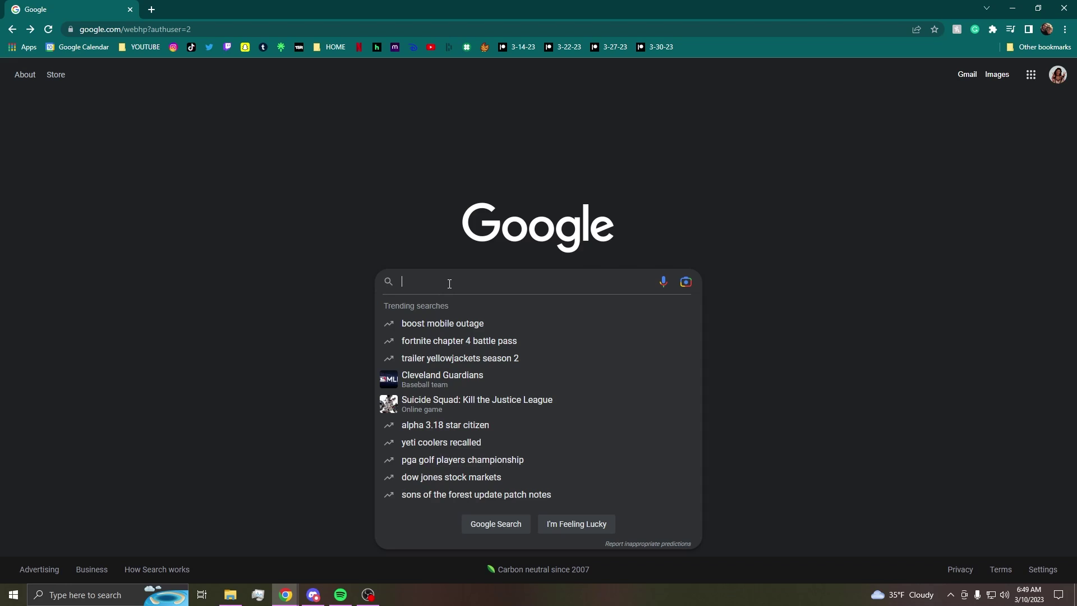
text(reshade)
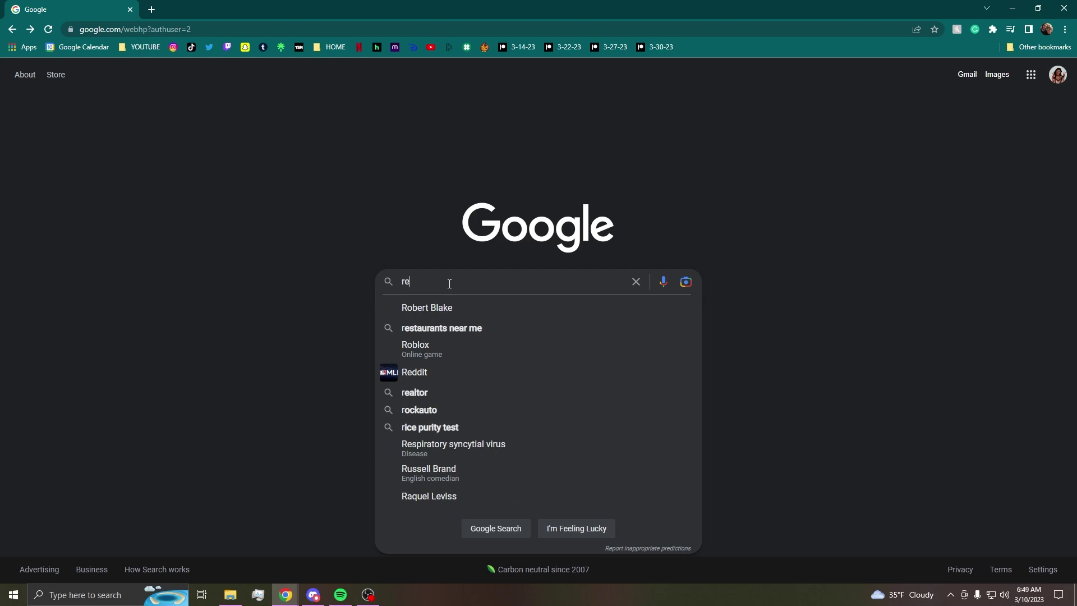
key(Return)
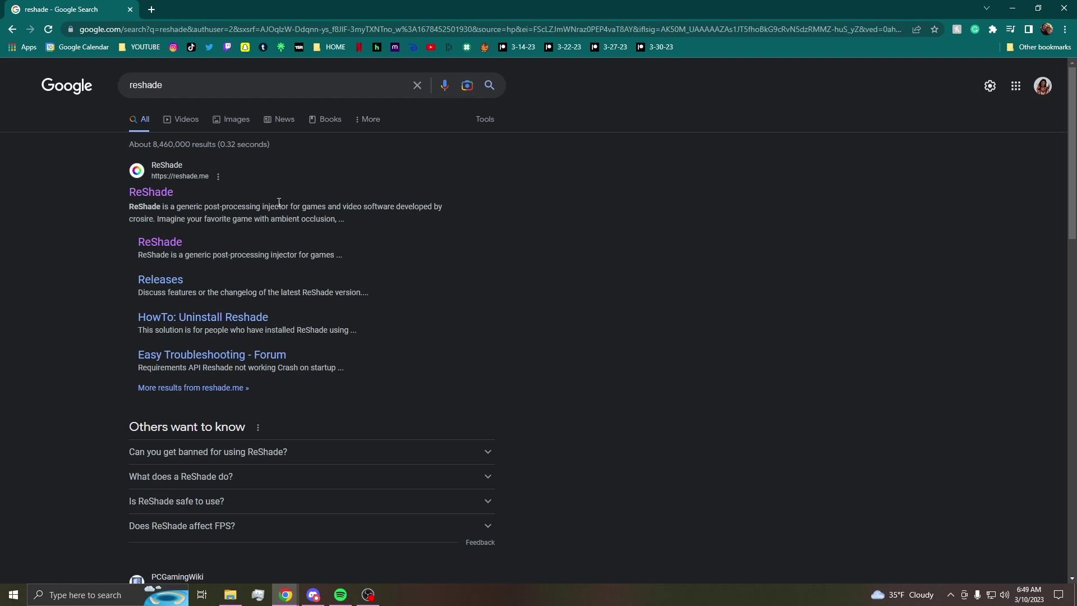
click(258, 183)
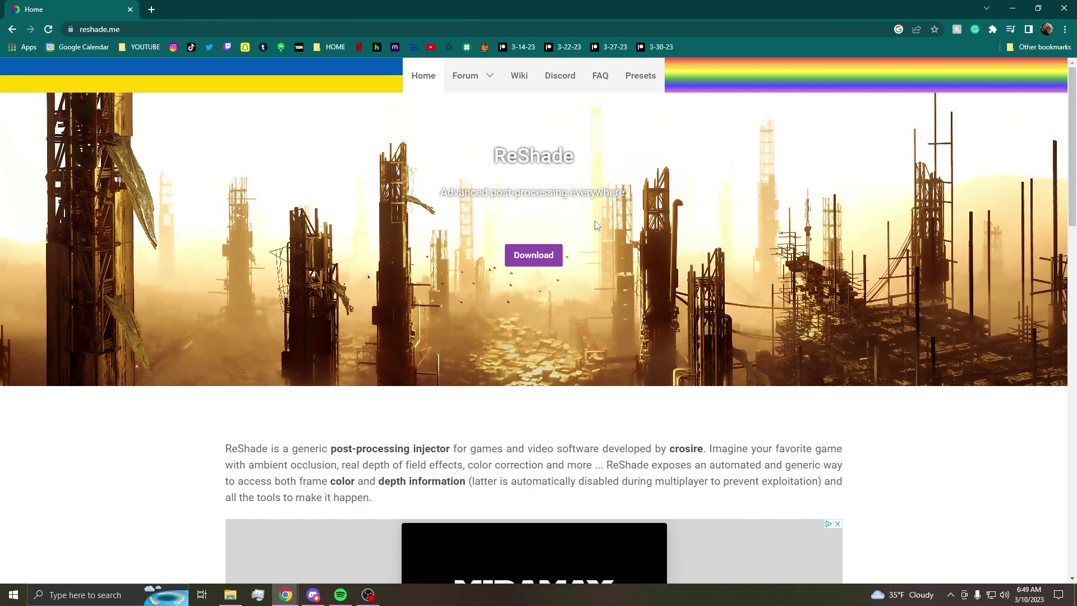
- Go to the site's download section and download the standard ReShade 5.7.0 installer without full add-on support
click(544, 262)
drag(411, 293, 664, 293)
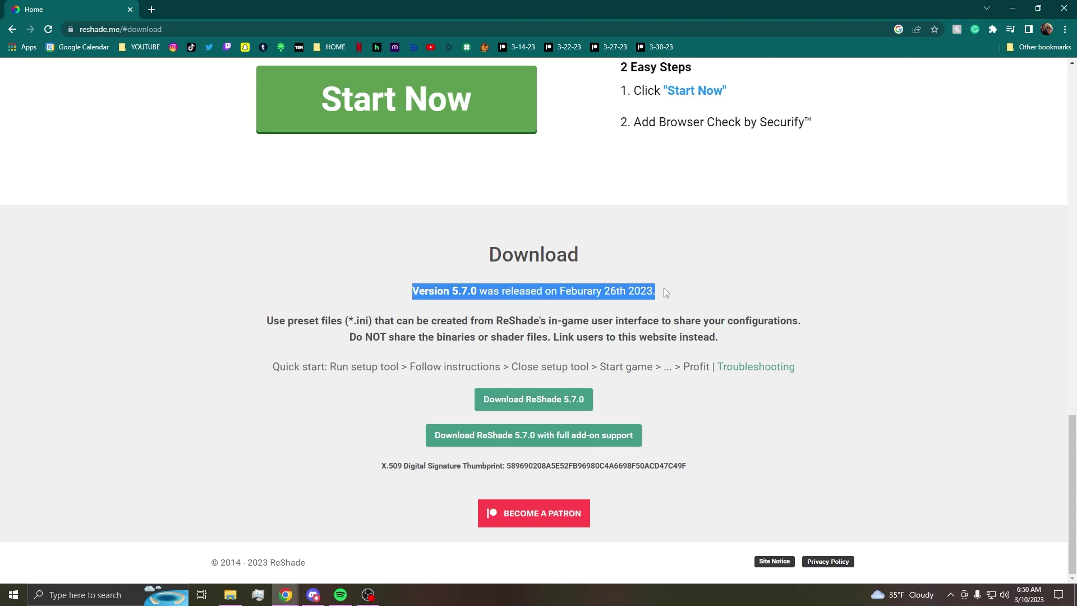
drag(680, 367, 273, 367)
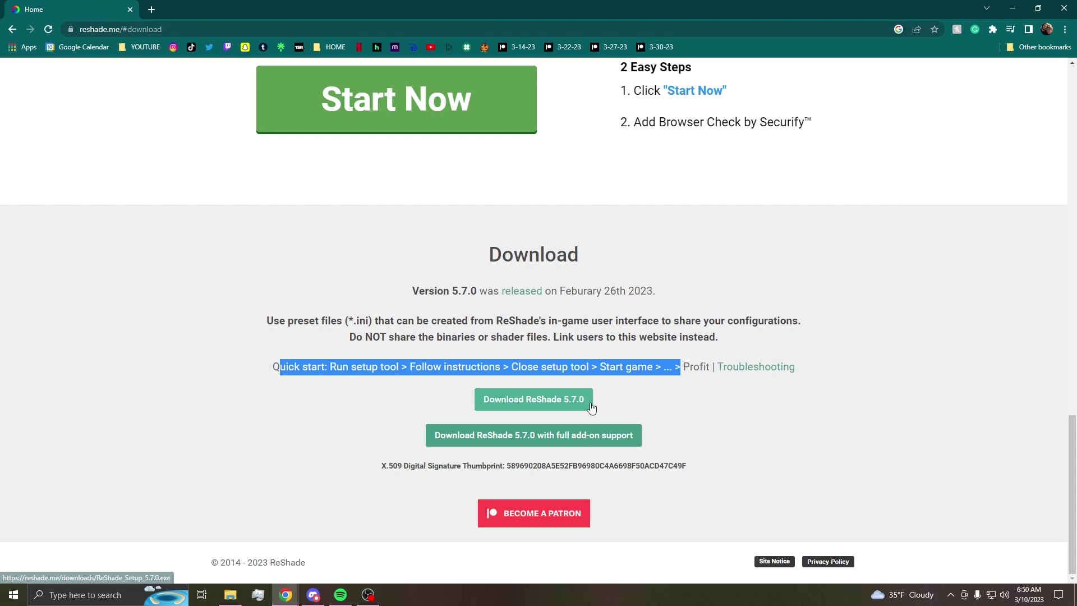
click(471, 404)
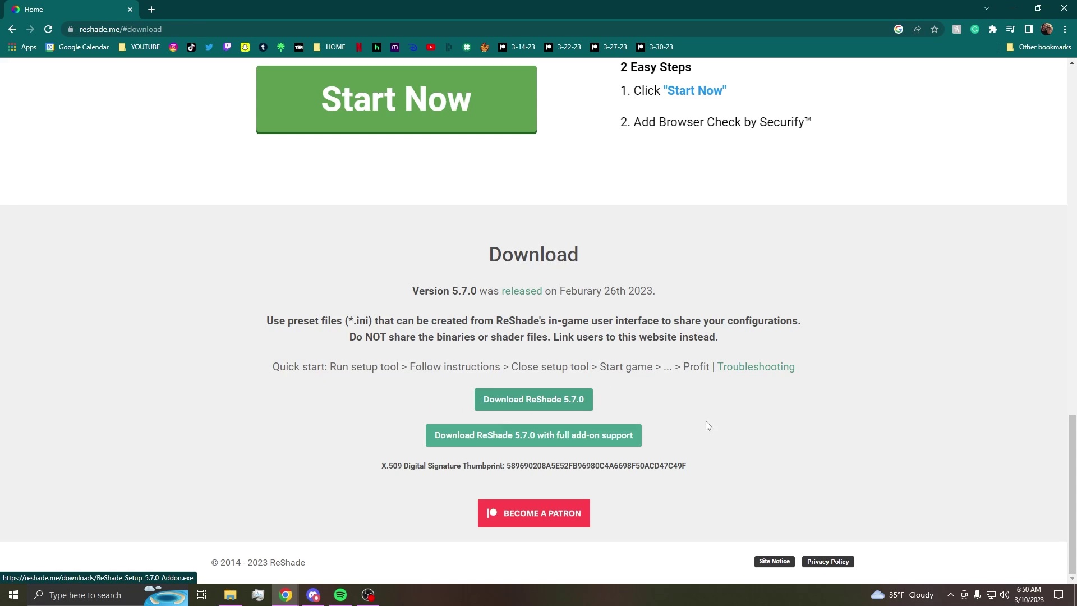
drag(556, 464, 637, 451)
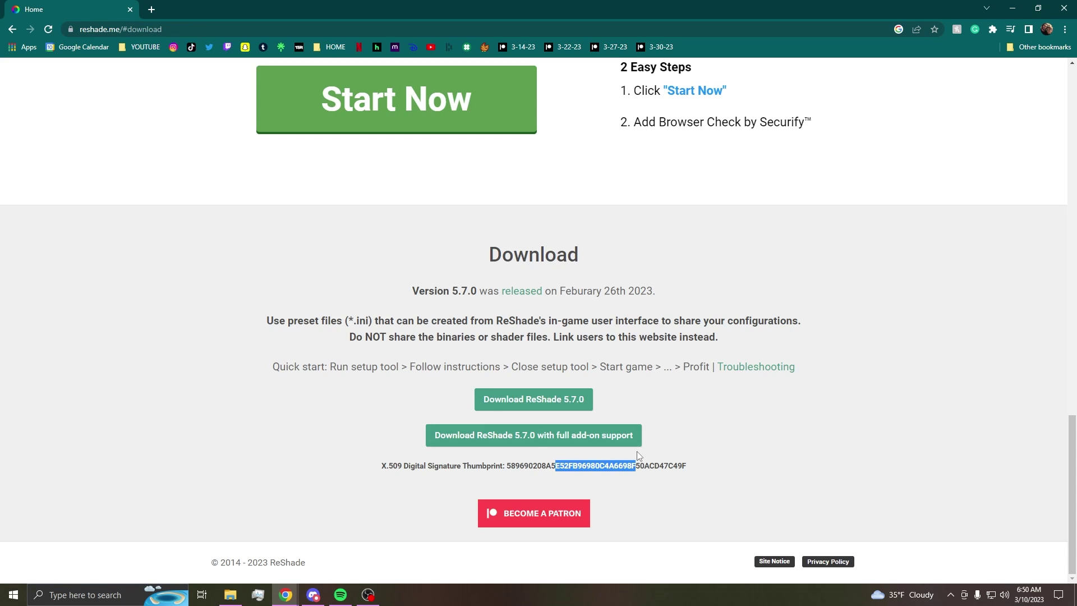
click(693, 451)
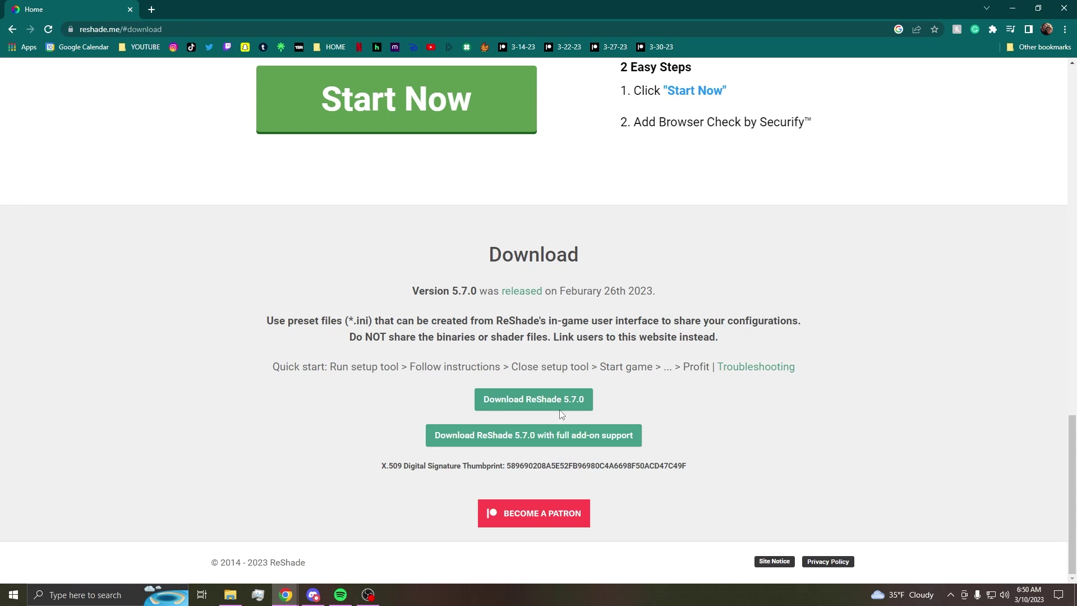
click(517, 401)
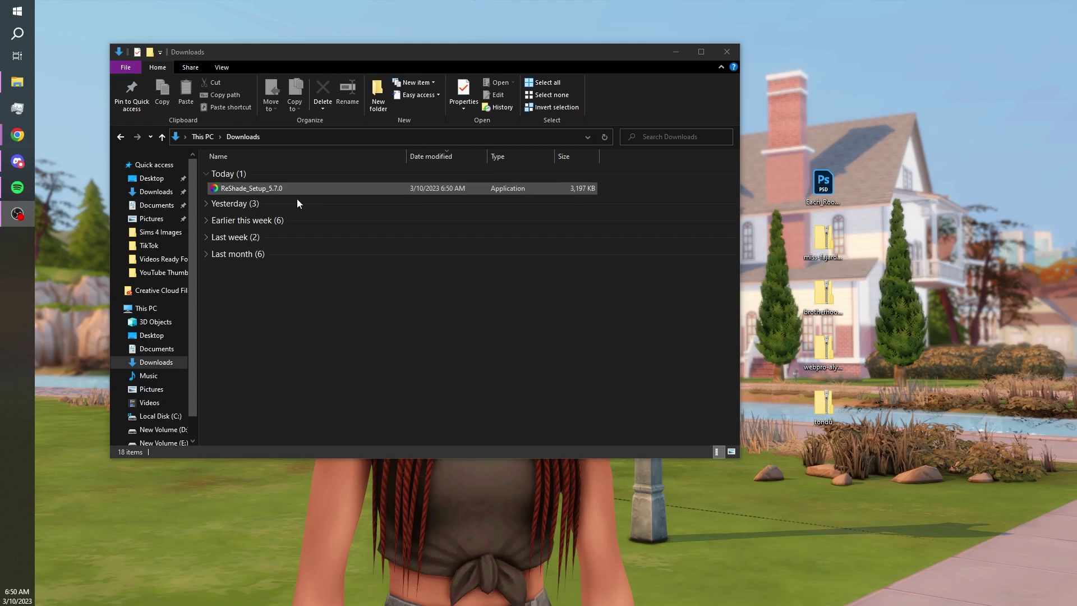
- Run ReShade_Setup_5.7.0, then open The Sims 4 shortcut's file location and copy the Bin folder path
double_click(327, 188)
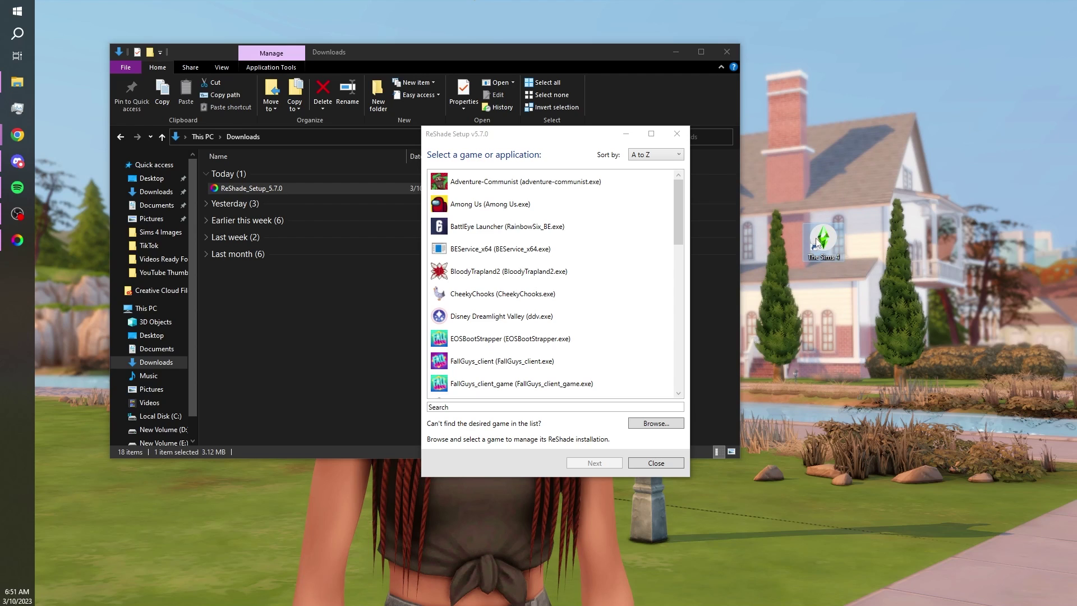
right_click(827, 247)
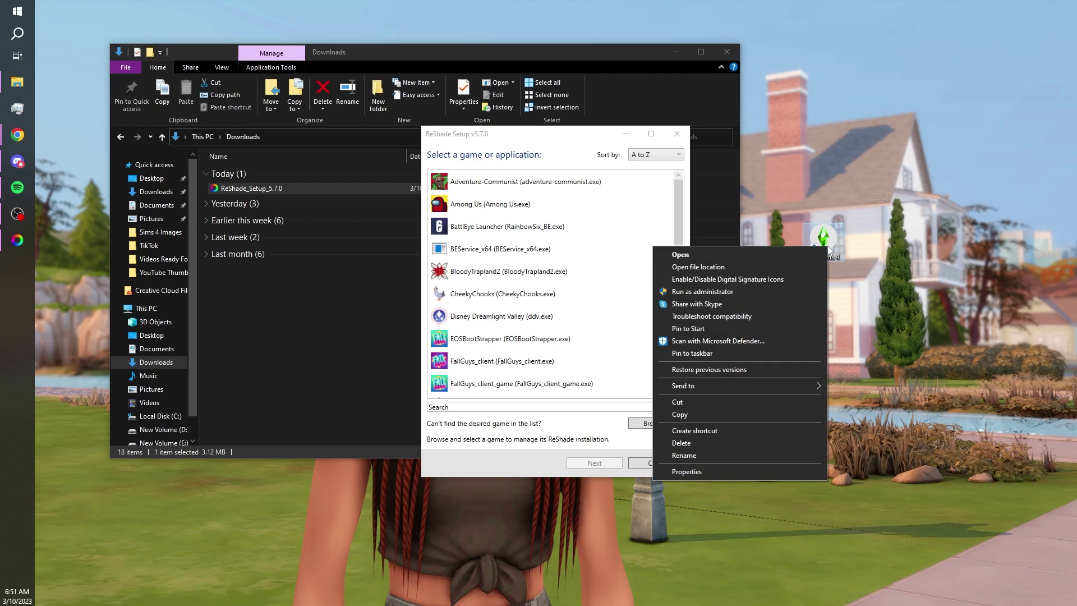
click(716, 268)
drag(814, 91, 822, 89)
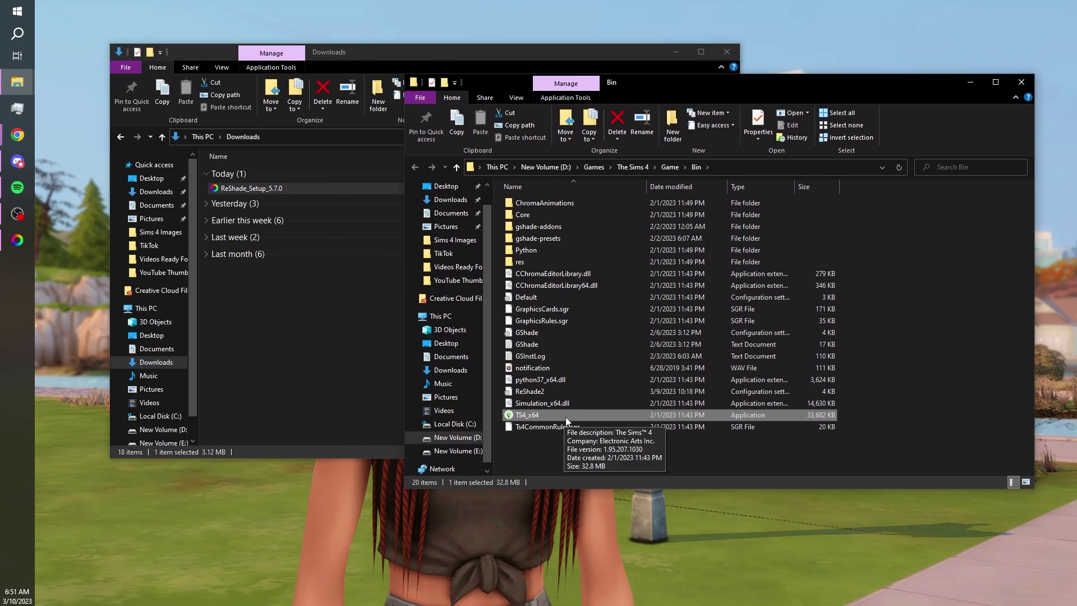
click(731, 167)
key(ctrl+c)
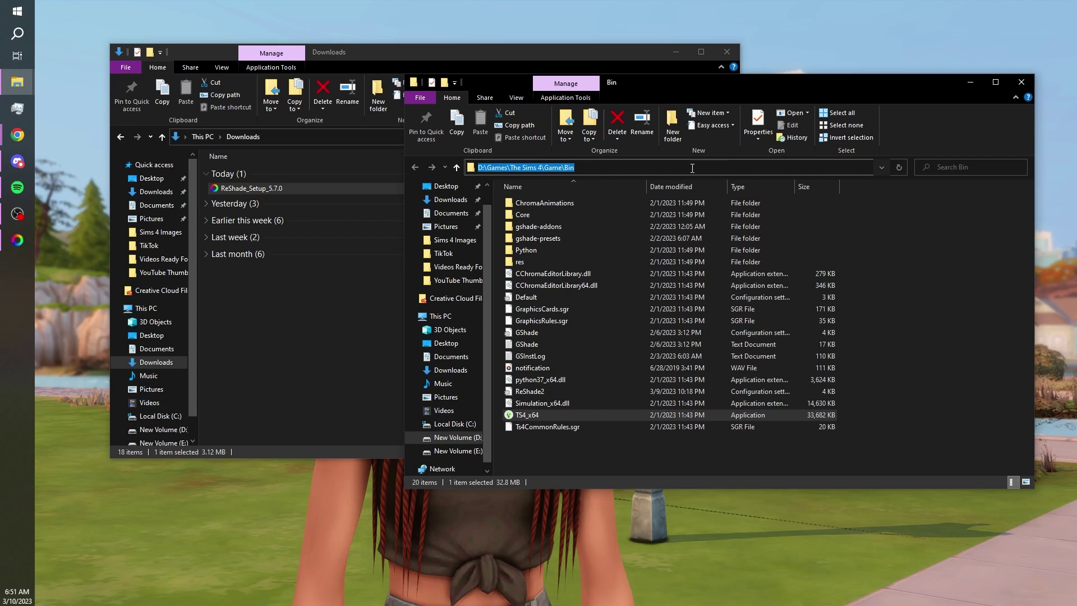
click(969, 82)
- Browse to D:\Games\The Sims 4\Game\Bin from the ReShade setup and choose TS4_x64 as the target game
click(654, 421)
click(736, 169)
key(ctrl+v)
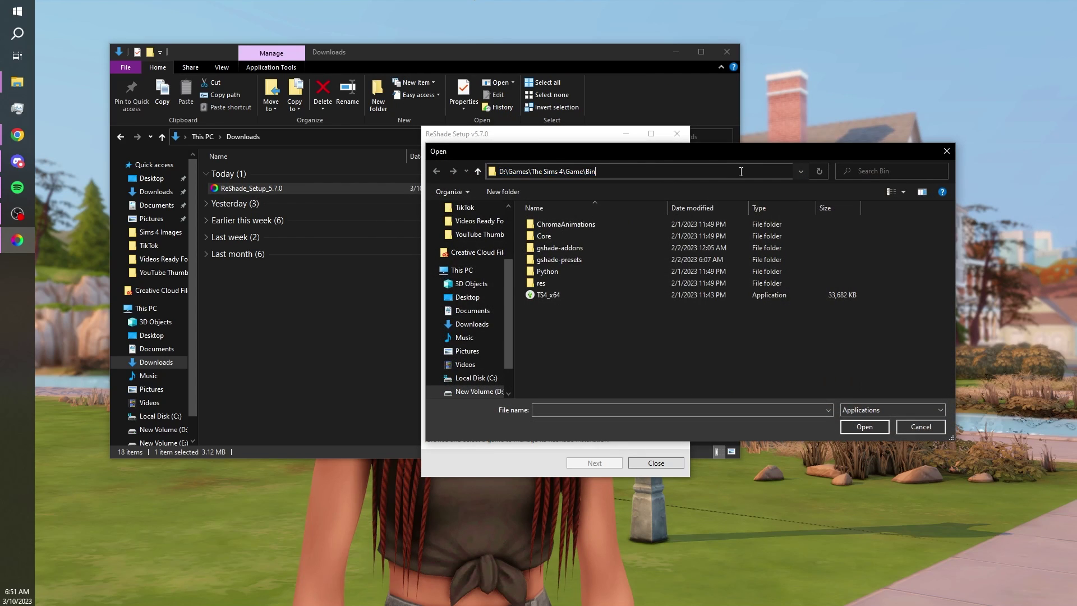
click(742, 171)
key(Return)
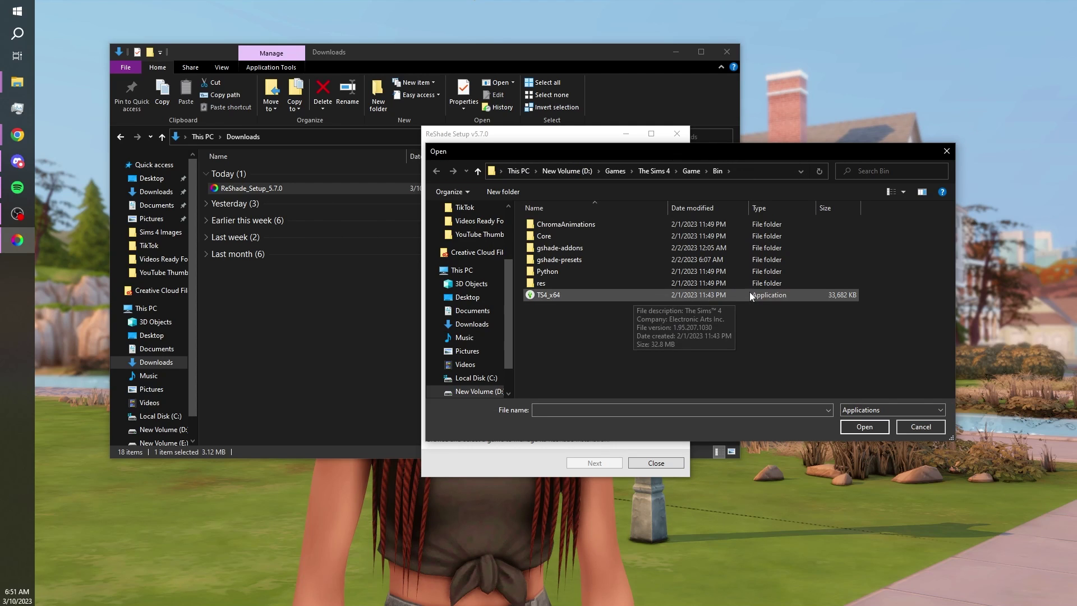
click(719, 298)
click(862, 426)
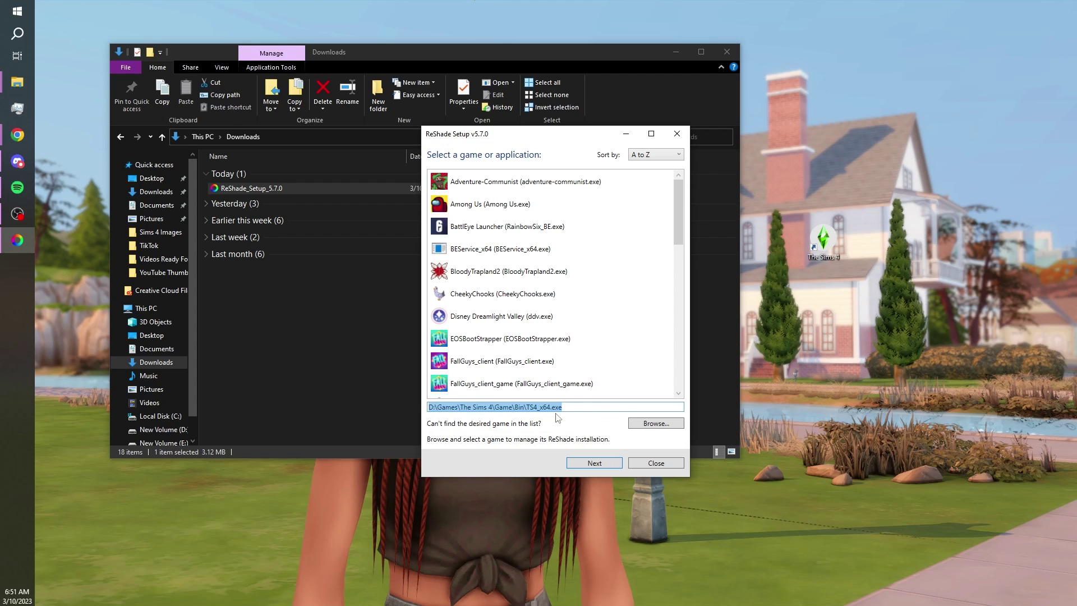
- Confirm the selected game and keep Microsoft DirectX 9 as its rendering API
click(594, 463)
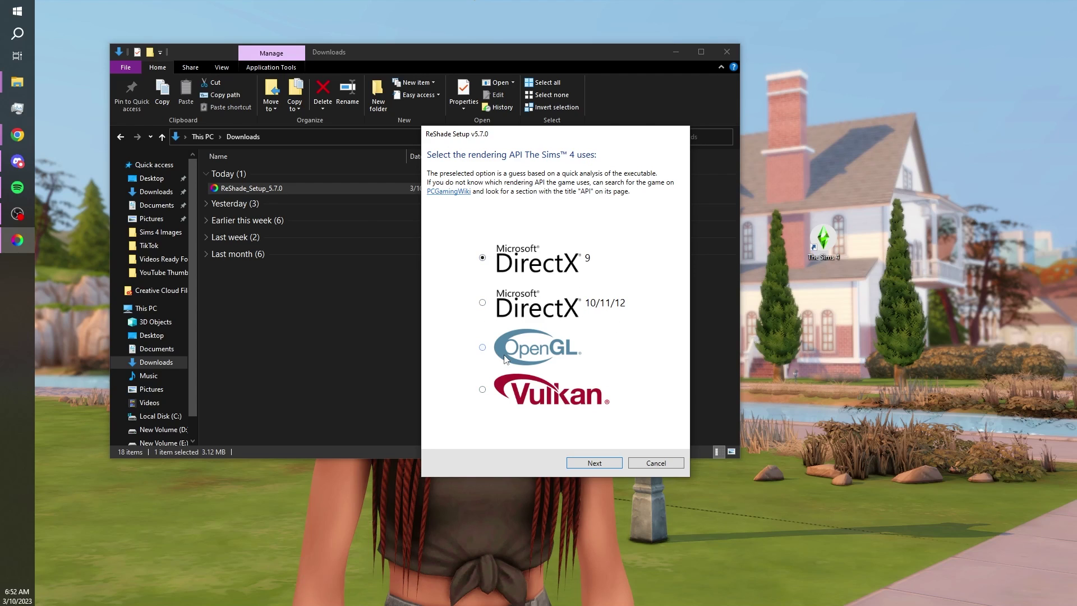
click(594, 463)
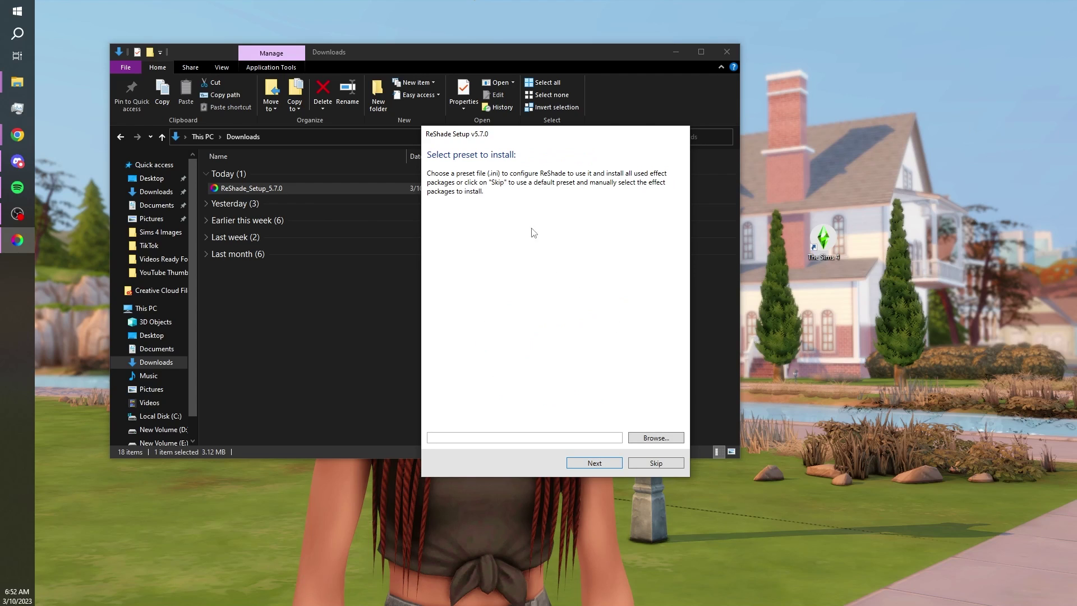
drag(553, 147, 758, 138)
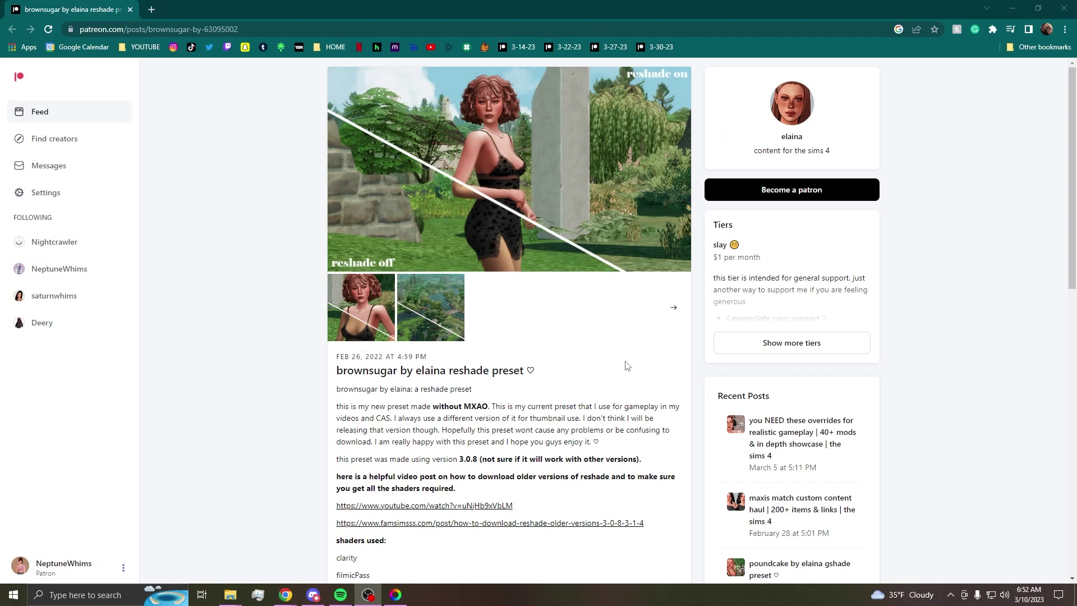
- Download the brownsugar ReShade preset through the free download link in its Patreon post and keep the .ini file
scroll(617, 351, down, 2)
scroll(620, 349, up, 1)
drag(328, 320, 542, 321)
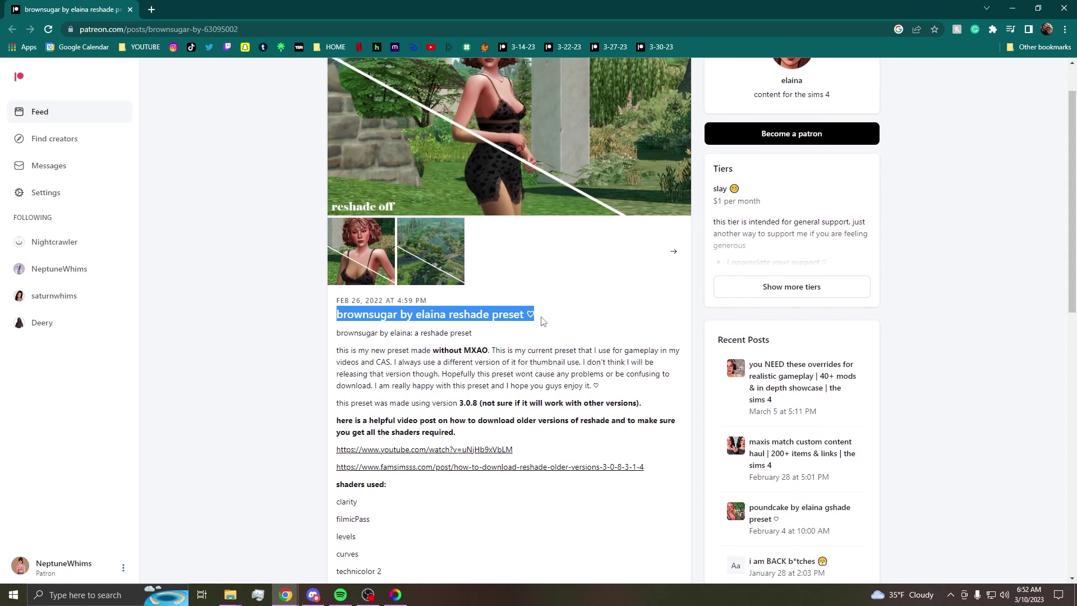
scroll(569, 320, down, 6)
scroll(570, 201, down, 2)
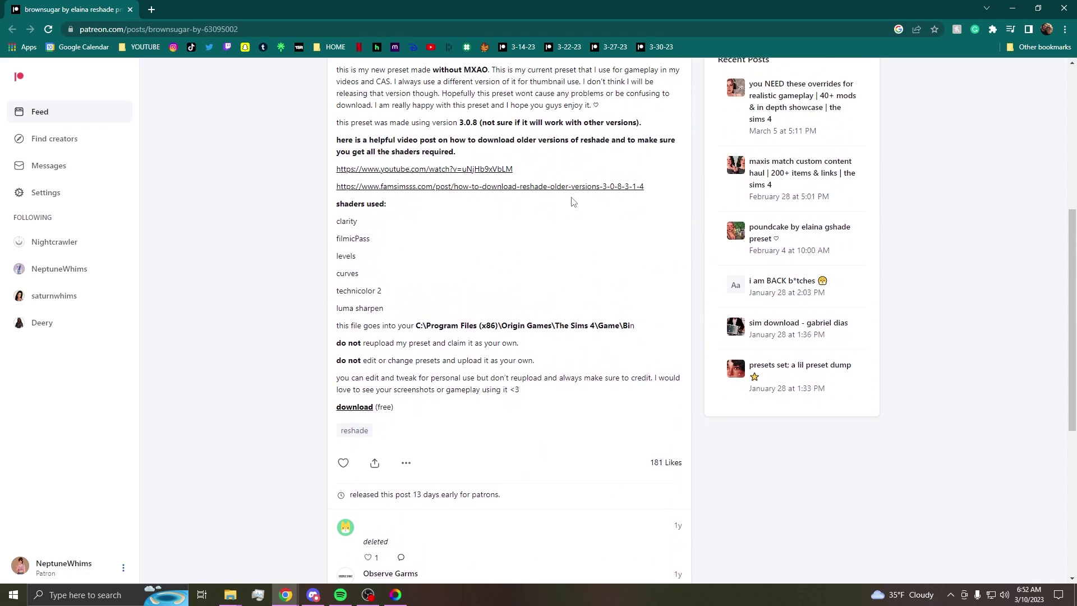
click(357, 293)
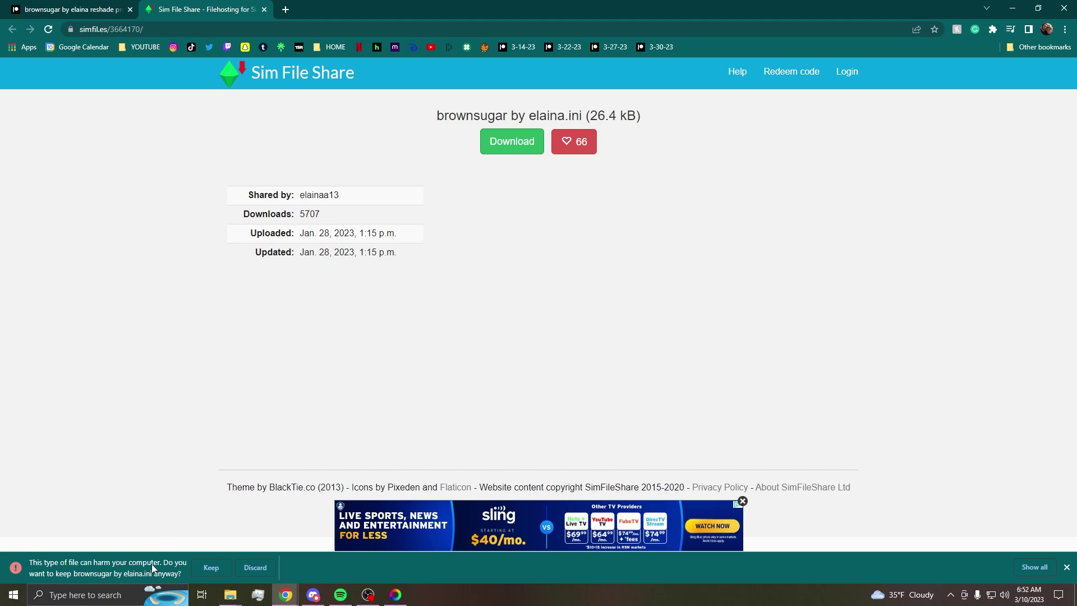
click(212, 568)
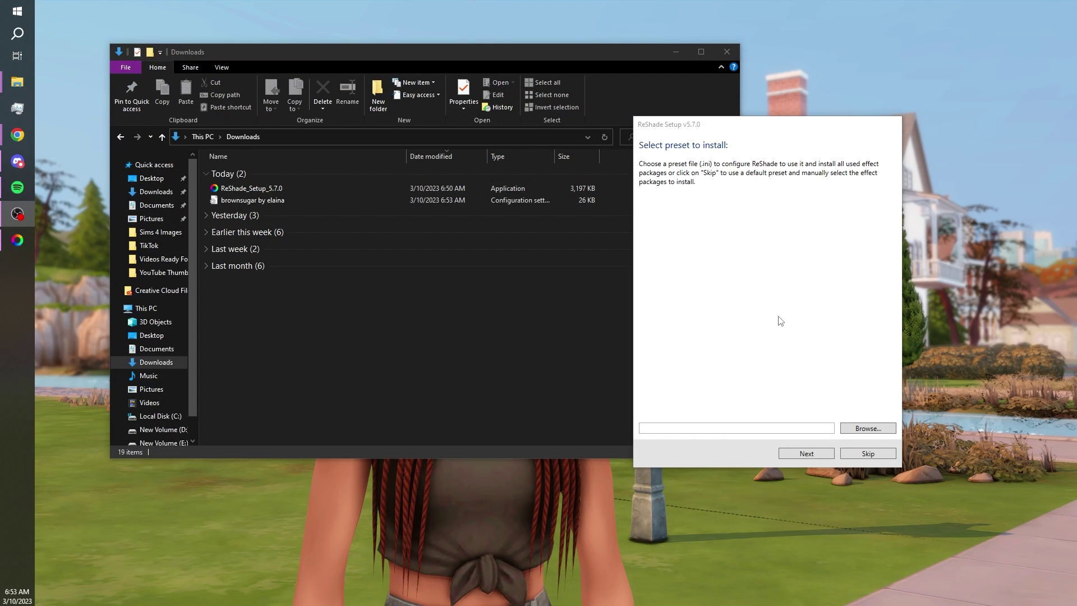
- Choose the brownsugar preset file from Downloads in the ReShade setup and continue to the effect package selection
click(701, 150)
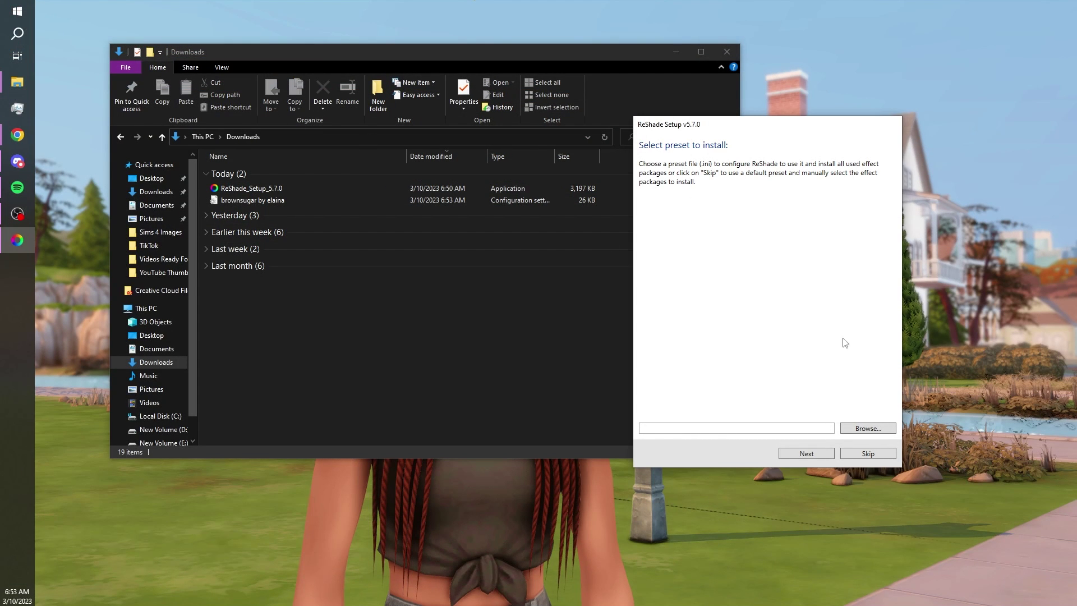
click(870, 429)
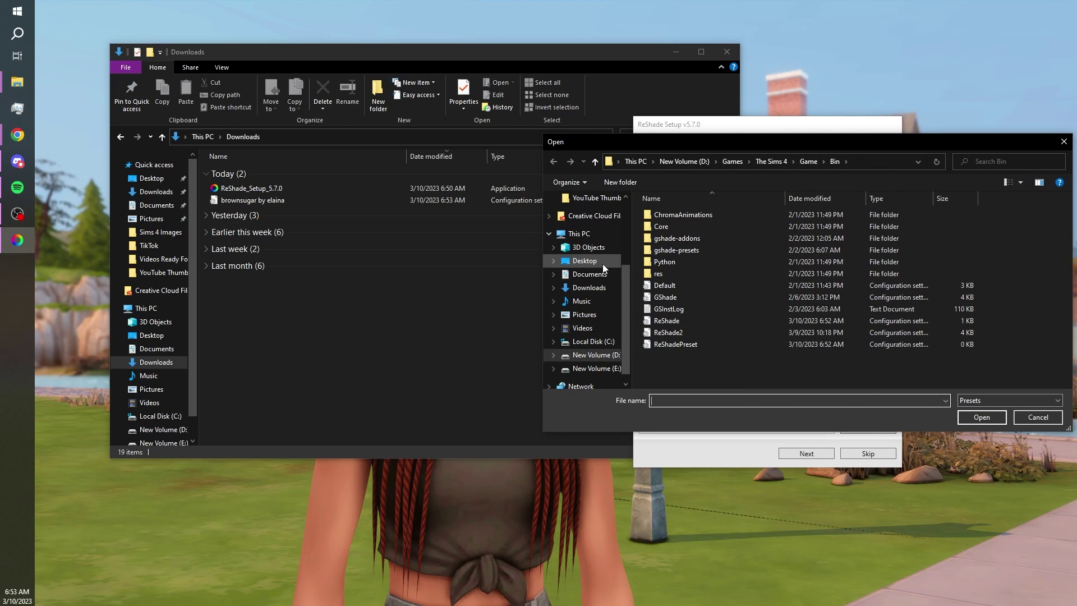
scroll(598, 231, up, 3)
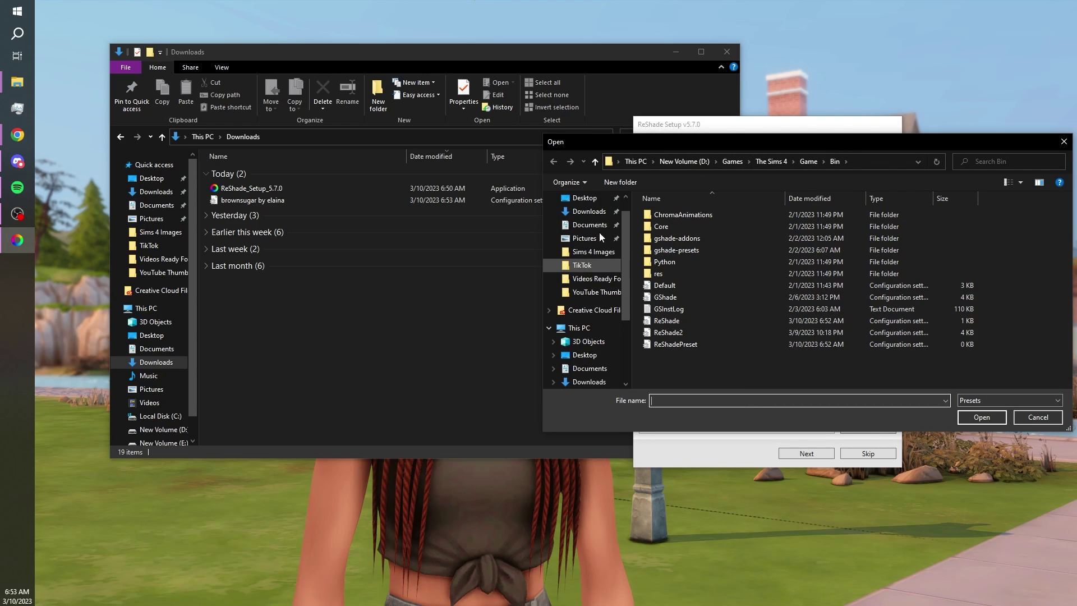
click(589, 212)
click(750, 230)
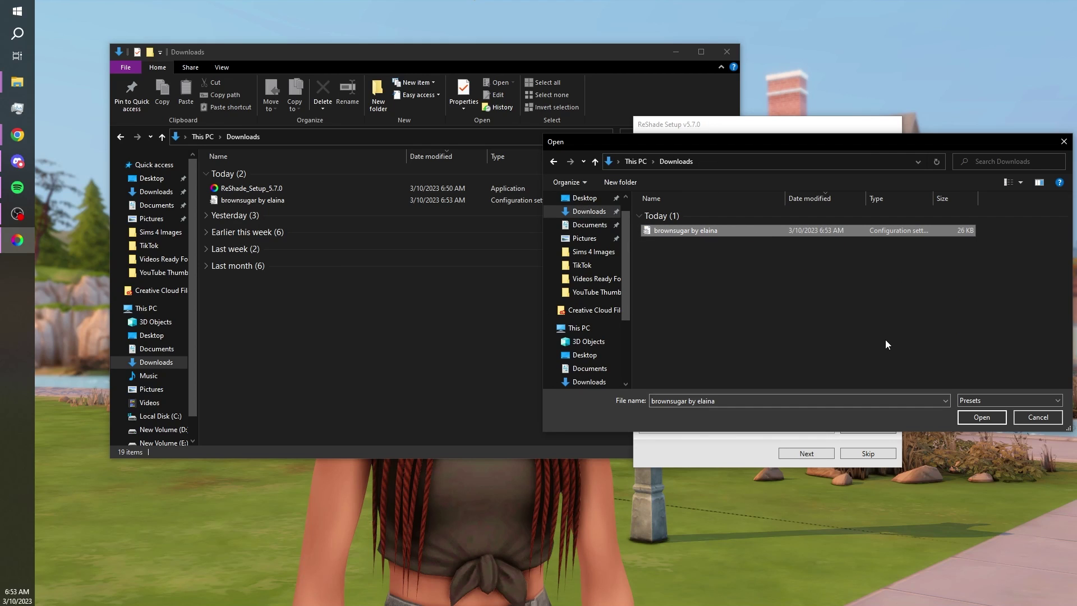
click(980, 416)
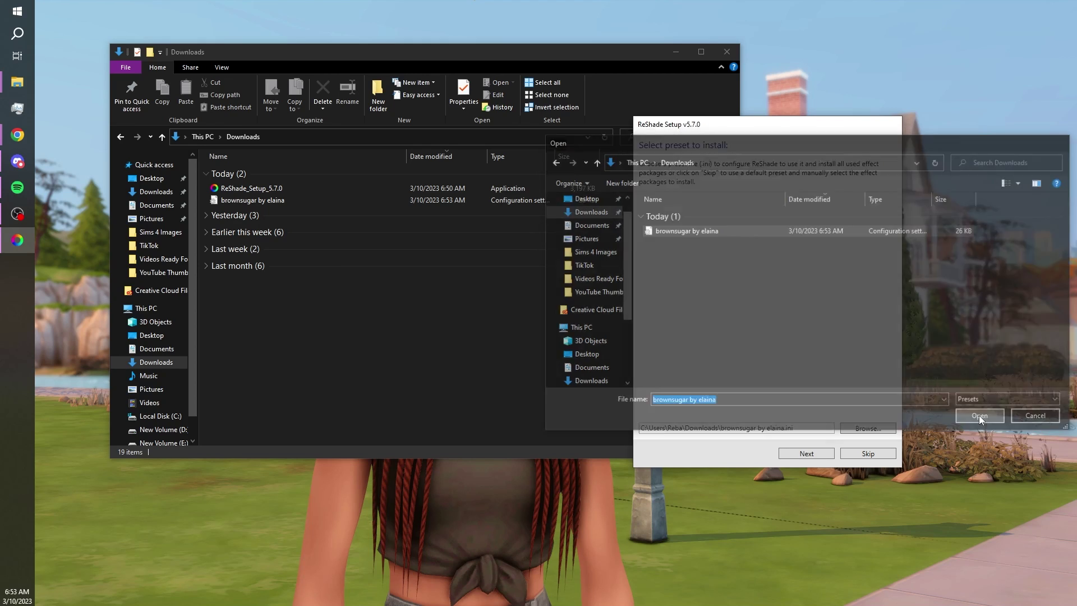
click(870, 454)
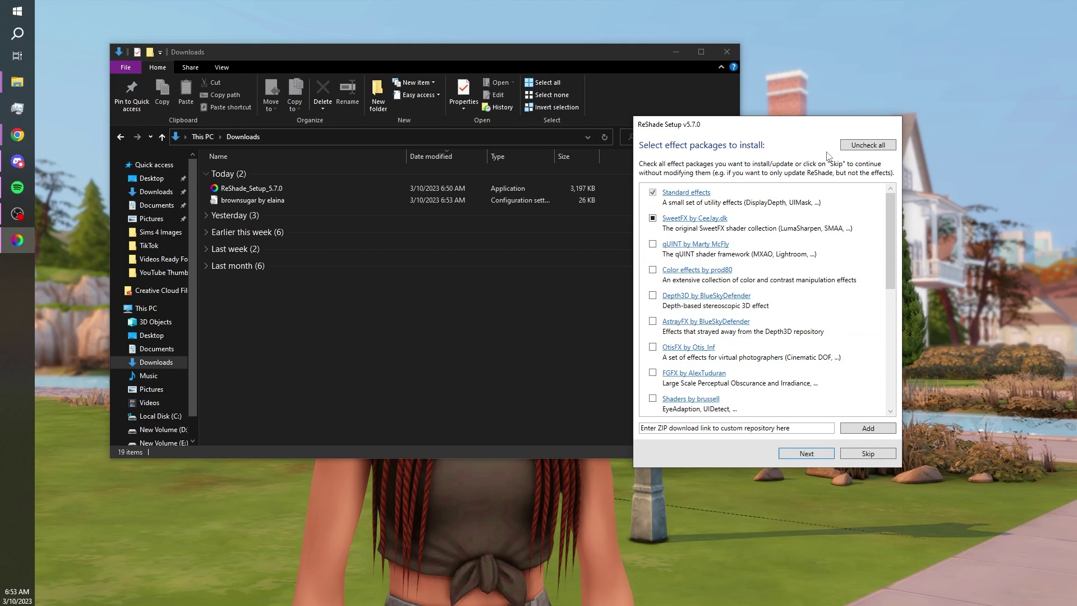
- Check all effect packages in the ReShade setup and proceed with their installation
click(877, 146)
click(878, 147)
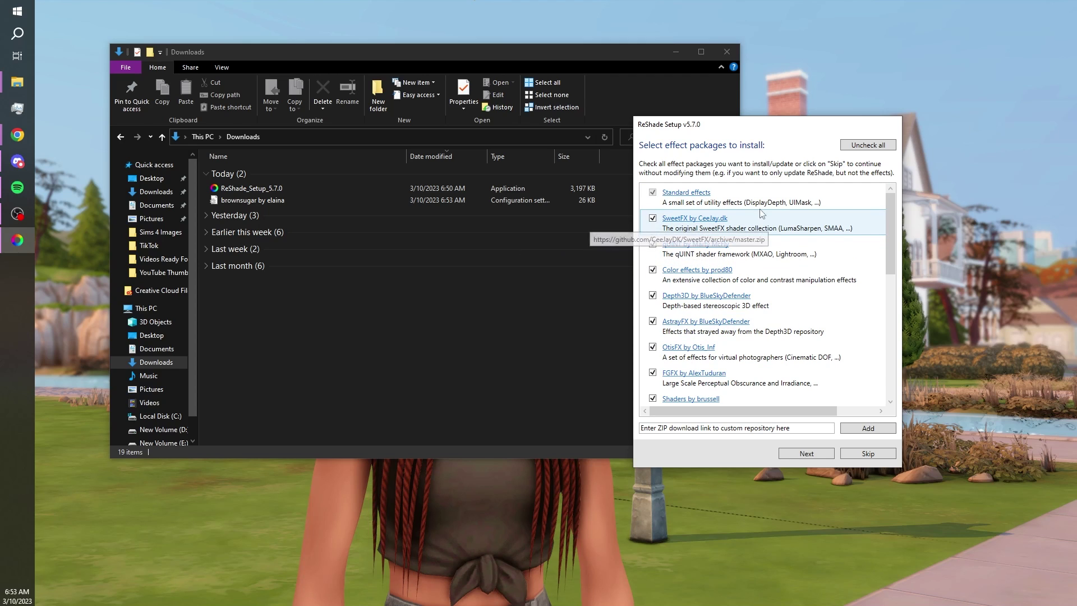
scroll(798, 391, down, 8)
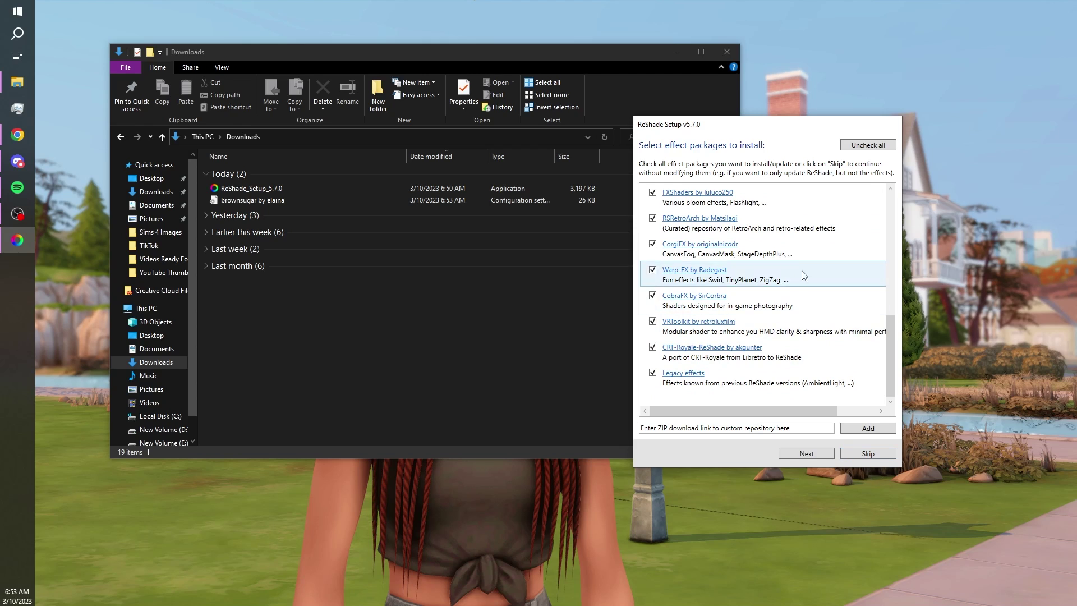
click(809, 454)
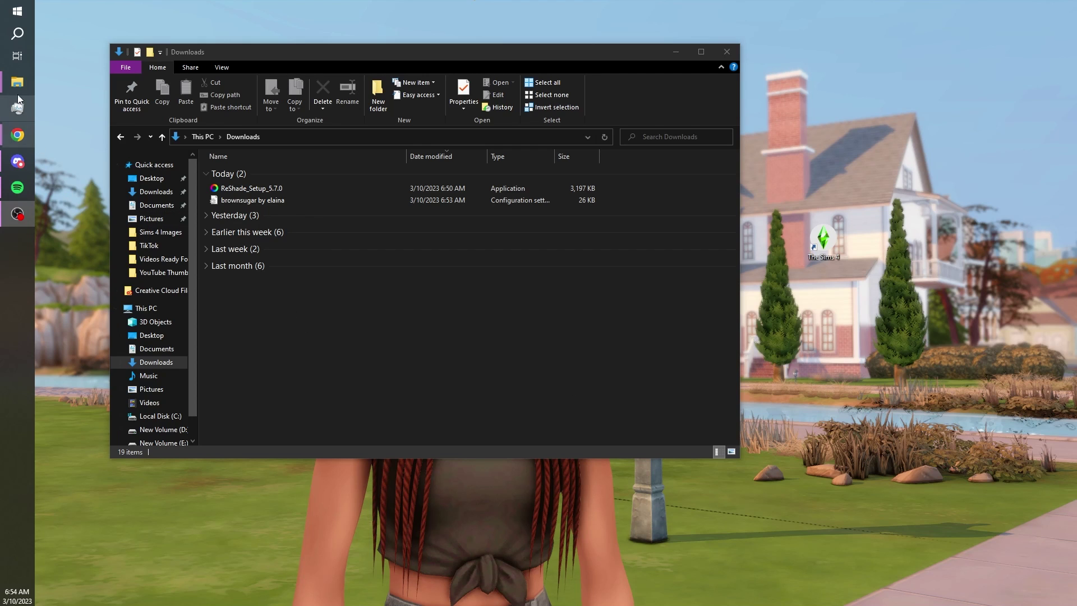
- Open The Sims 4 shortcut's file location and go to the Custom folder inside gshade-presets
right_click(815, 245)
click(723, 263)
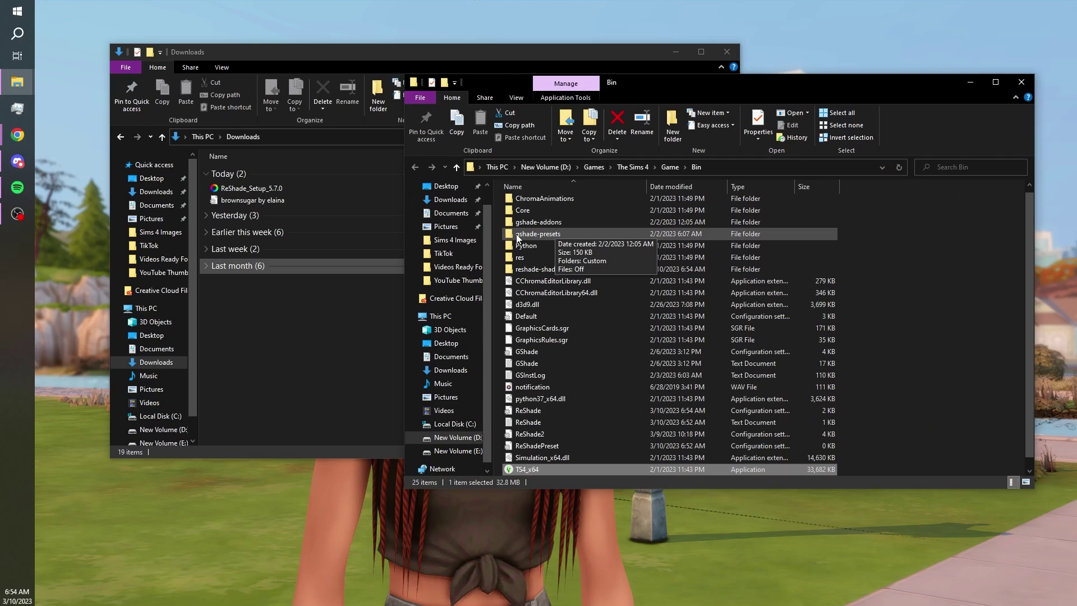
double_click(596, 234)
double_click(538, 200)
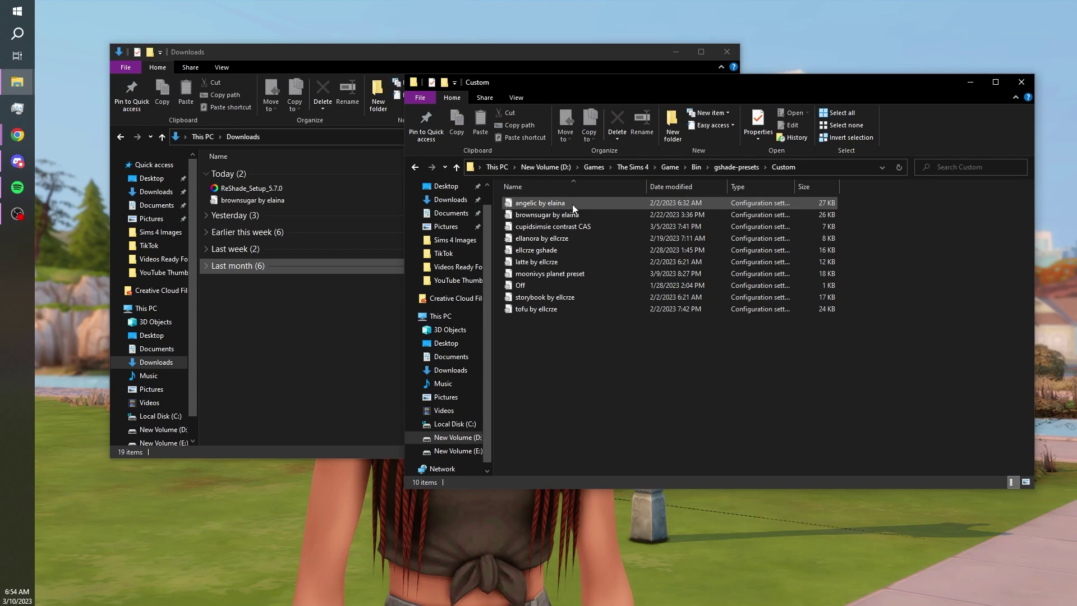